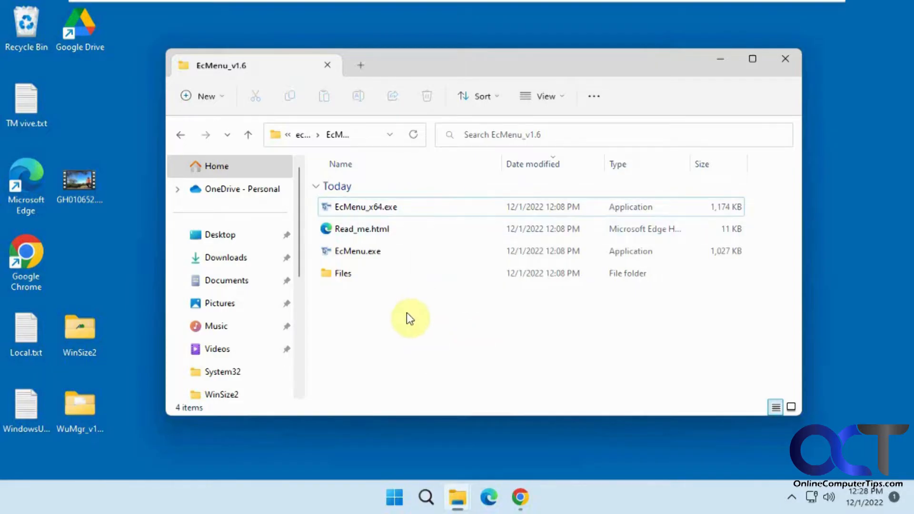
Step: Launch EcMenu_x64.exe from the EcMenu_v1.6 folder and allow it to make changes to the device
left_click(364, 208)
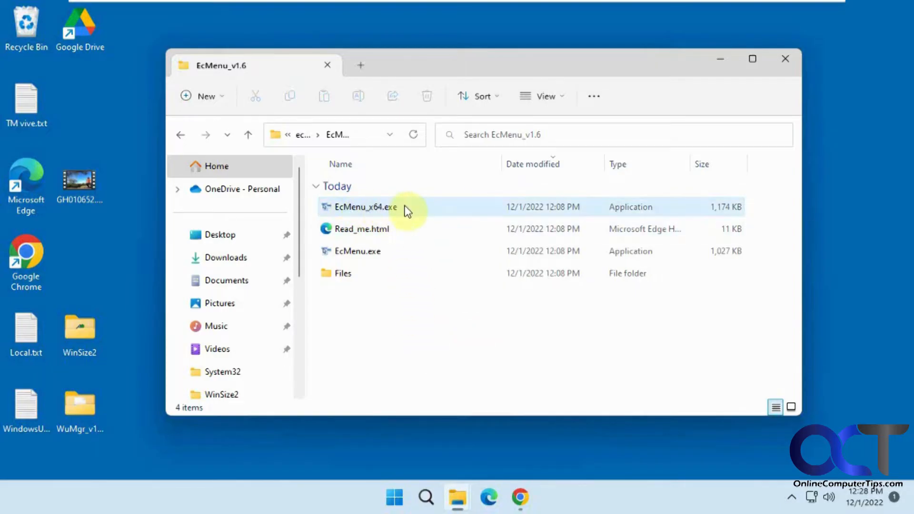
mouse_move(464, 210)
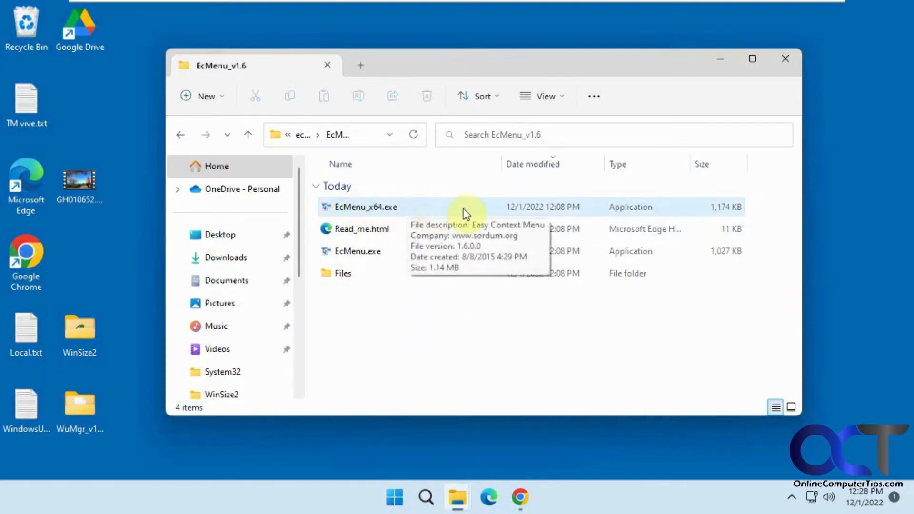
double_click(393, 212)
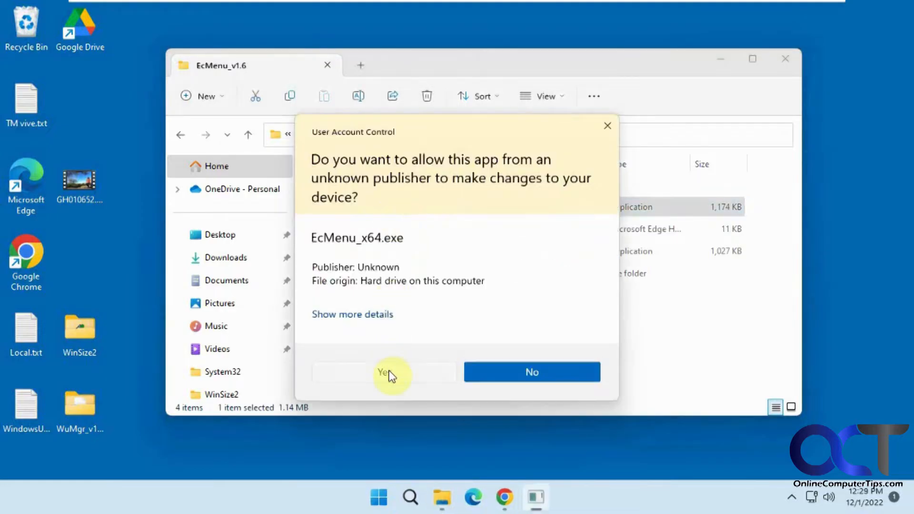
left_click(390, 373)
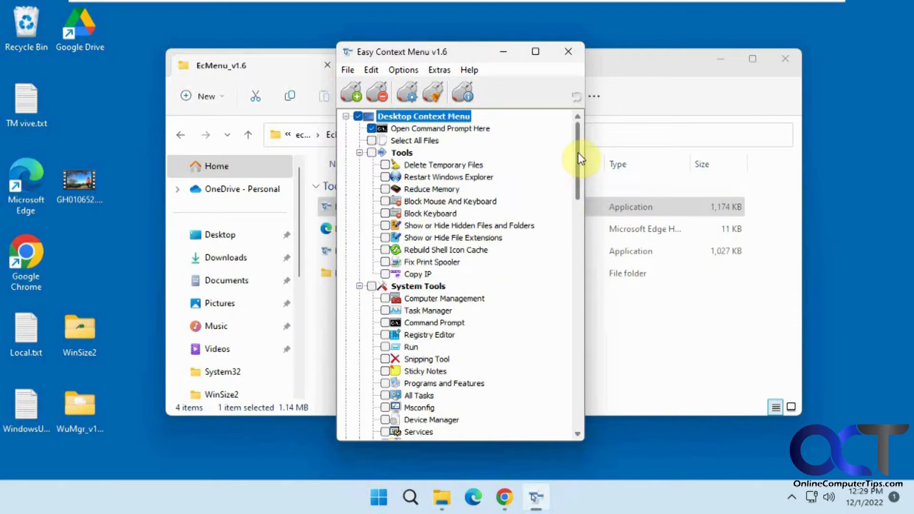
Step: Enable Open with Notepad, Copy Text Contents and Permanently Delete under File Context Menu, and apply the changes
left_click_drag(578, 152, 579, 388)
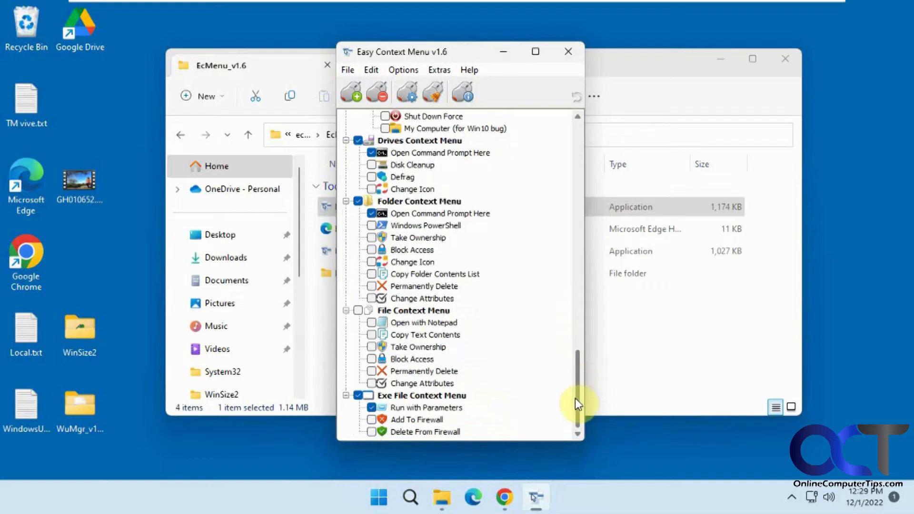
left_click_drag(576, 373, 585, 144)
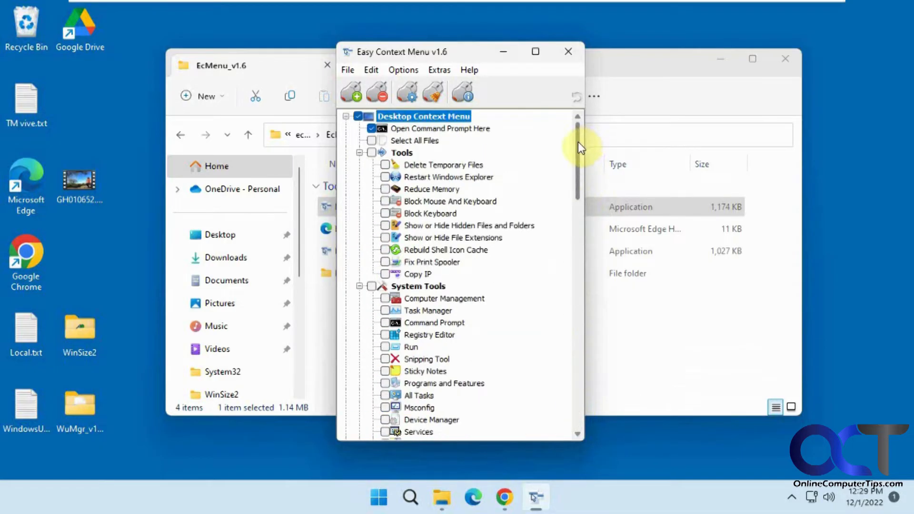
left_click_drag(578, 143, 588, 386)
left_click(370, 327)
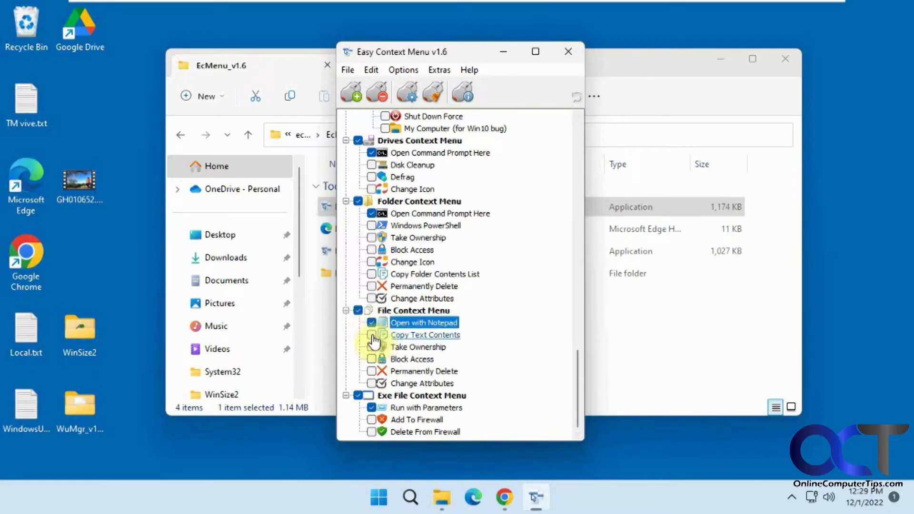
left_click(372, 336)
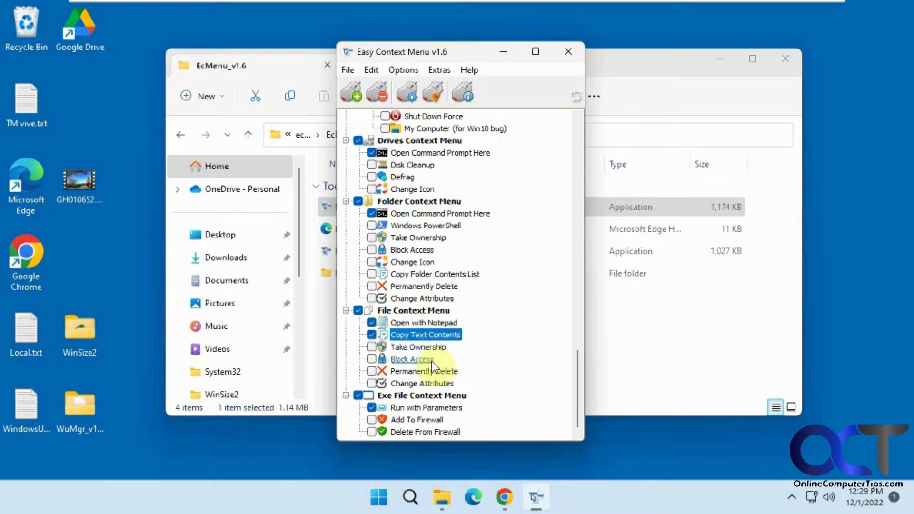
left_click(371, 370)
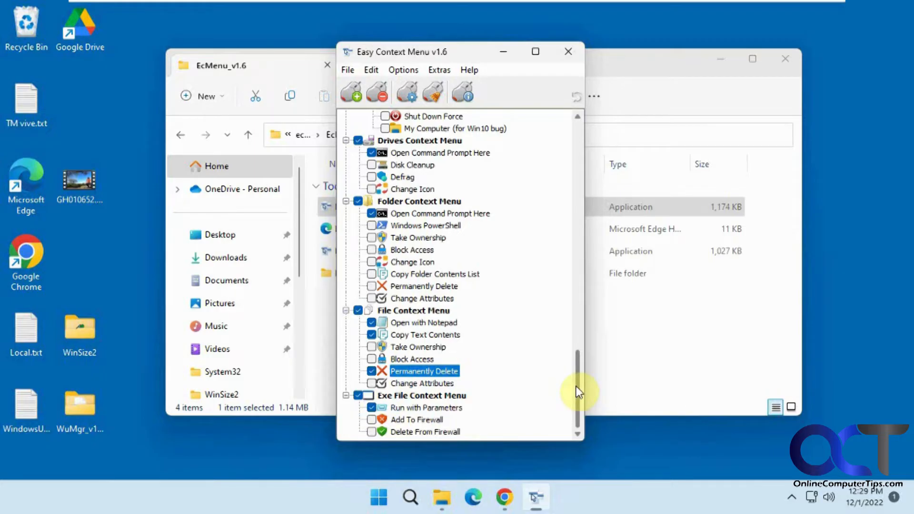
left_click(349, 70)
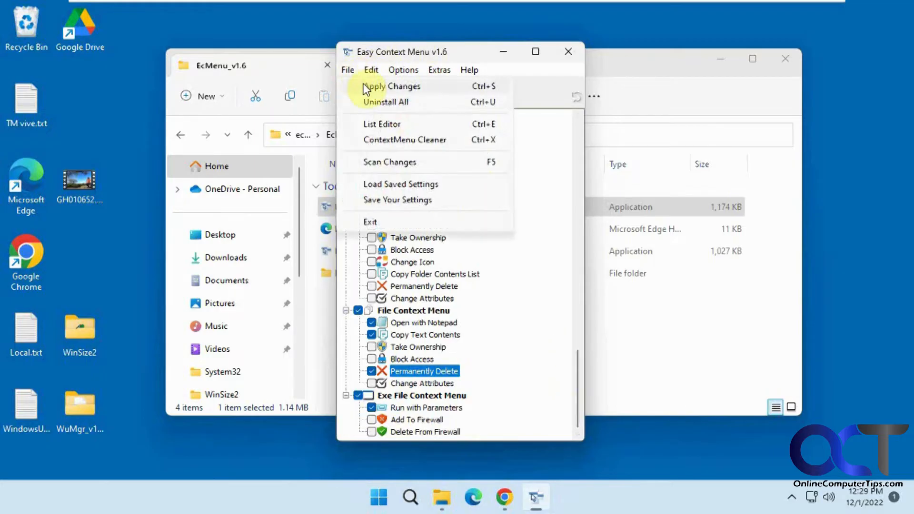
left_click(363, 86)
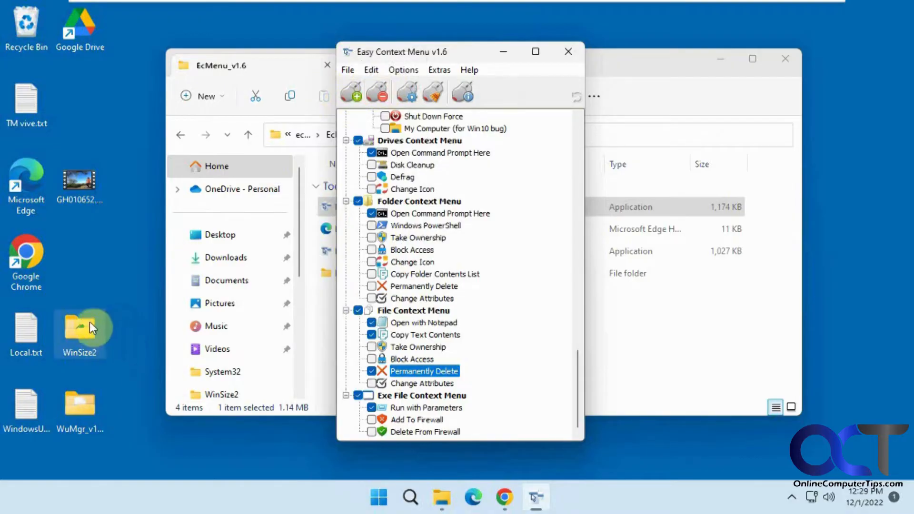
Step: View the desktop file WindowsUpdate.log using its full context menu's Open with Notepad command, and close Notepad
left_click(35, 401)
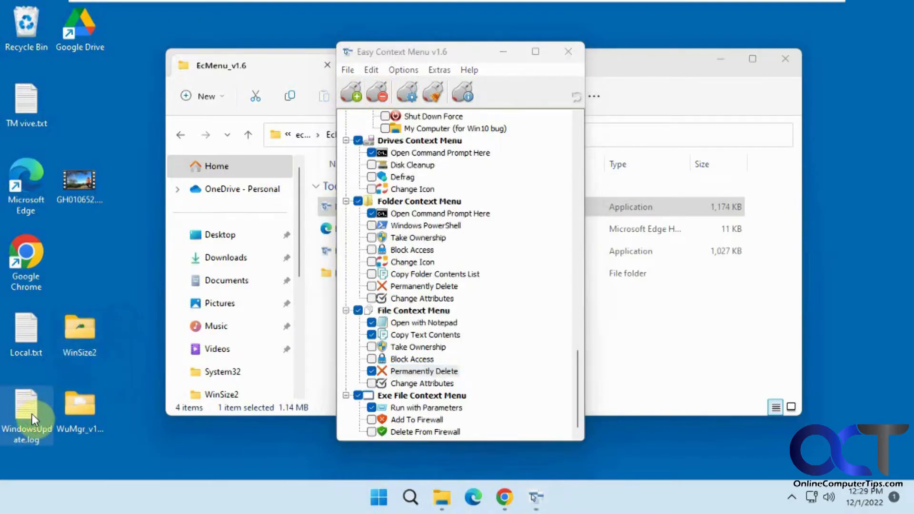
right_click(31, 412)
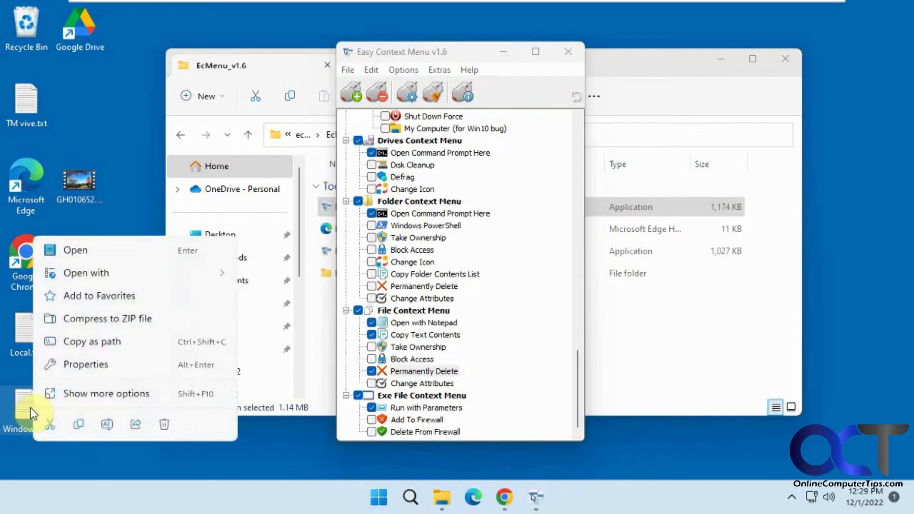
left_click(126, 394)
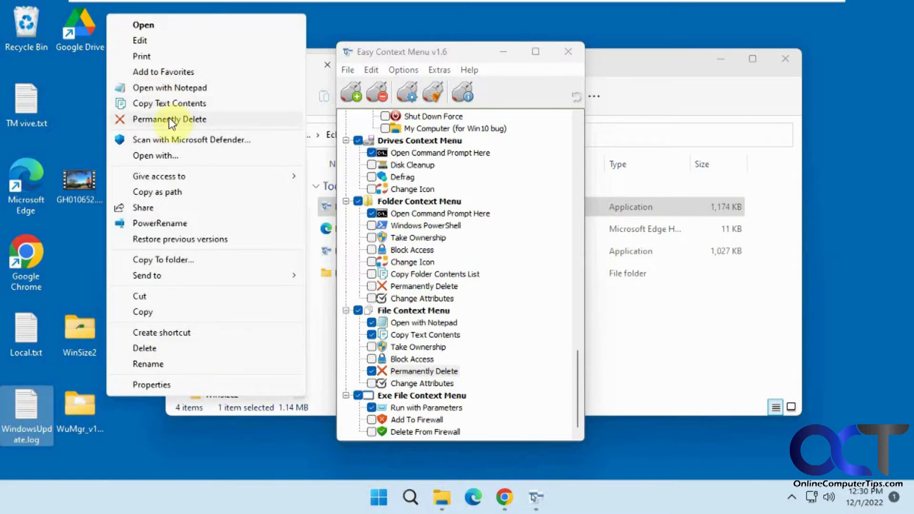
left_click(163, 87)
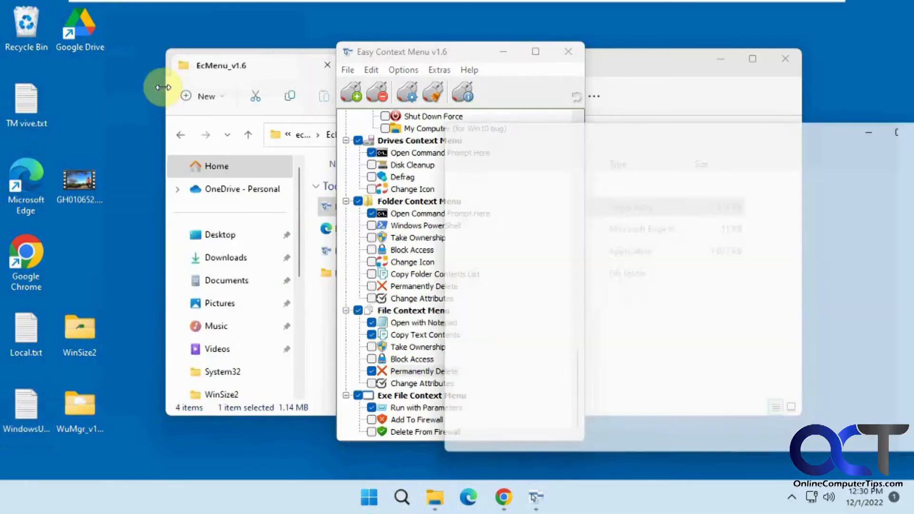
left_click_drag(649, 130, 435, 107)
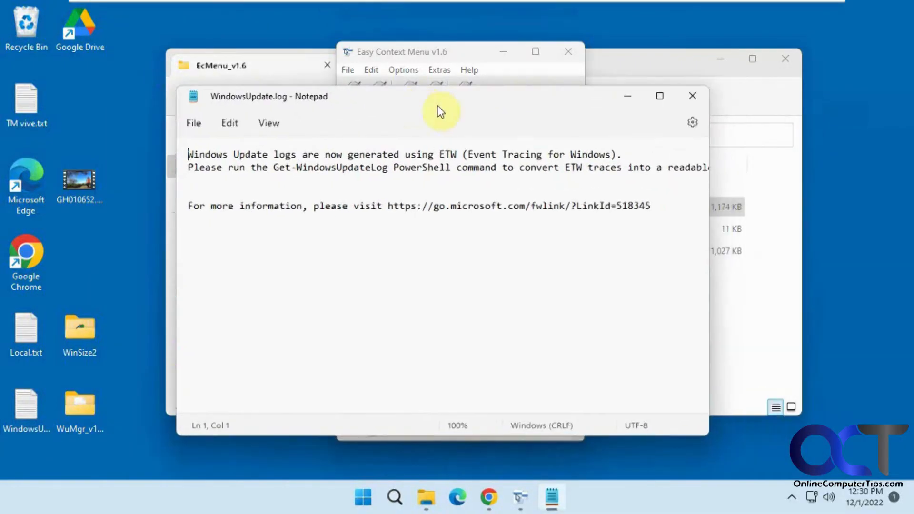
left_click(692, 96)
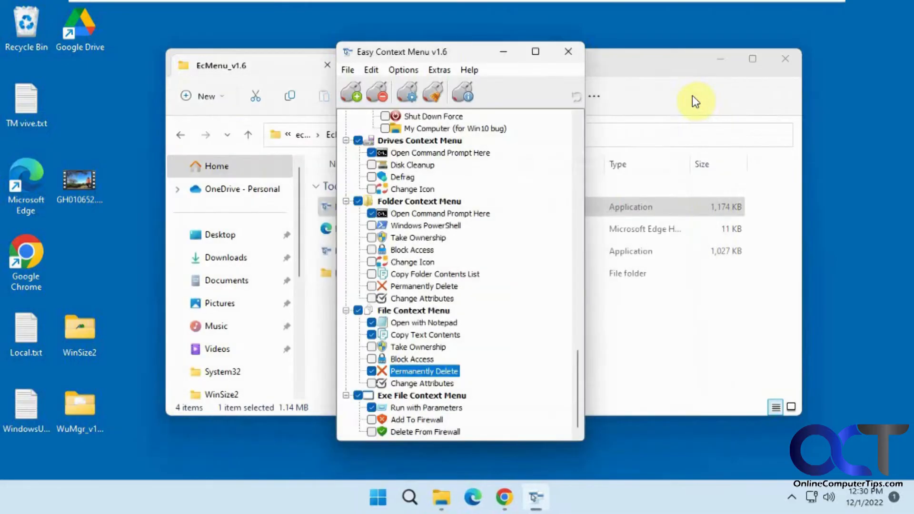
Step: Use Copy Text Contents on WindowsUpdate.log and paste the text into a blank Notepad document, discarding it without saving
right_click(27, 404)
left_click(86, 391)
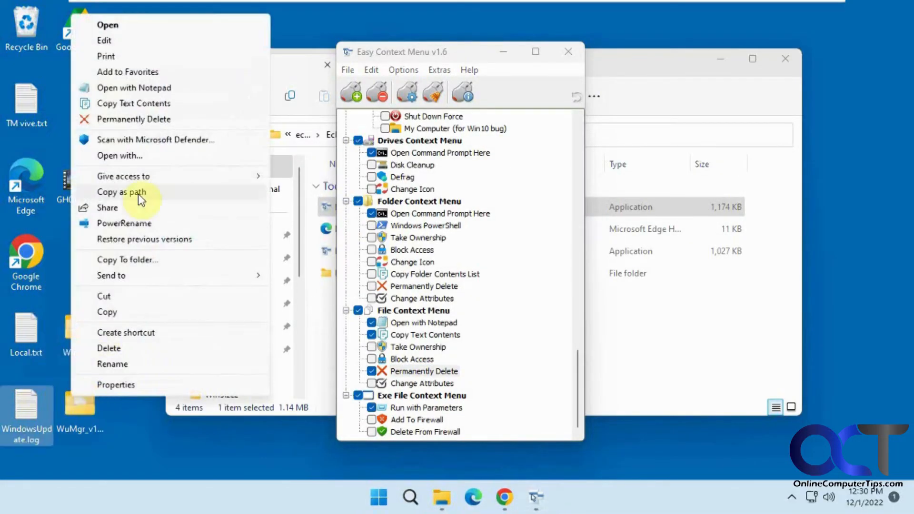
left_click(133, 103)
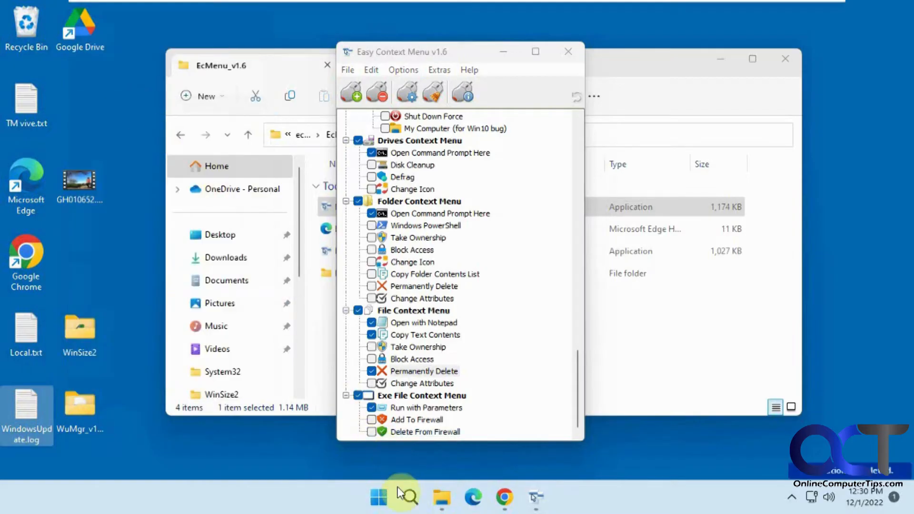
left_click(379, 497)
left_click(285, 161)
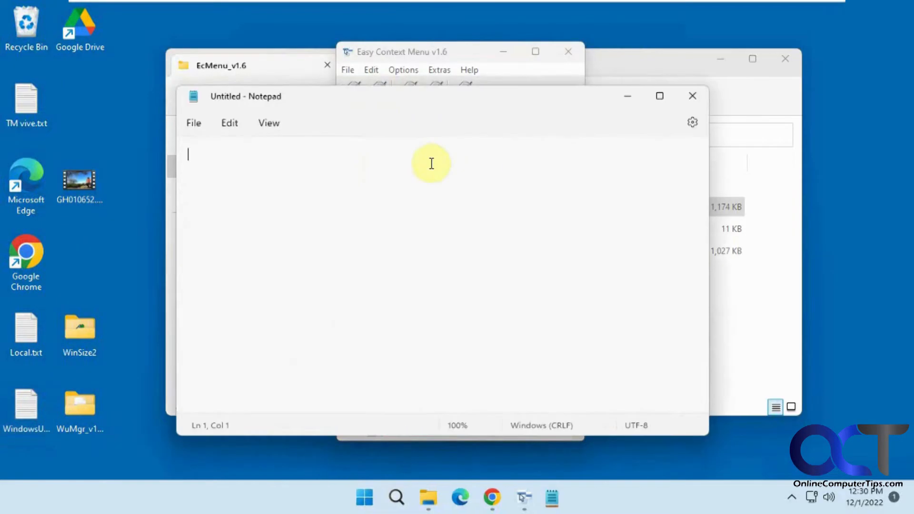
key("ctrl+v")
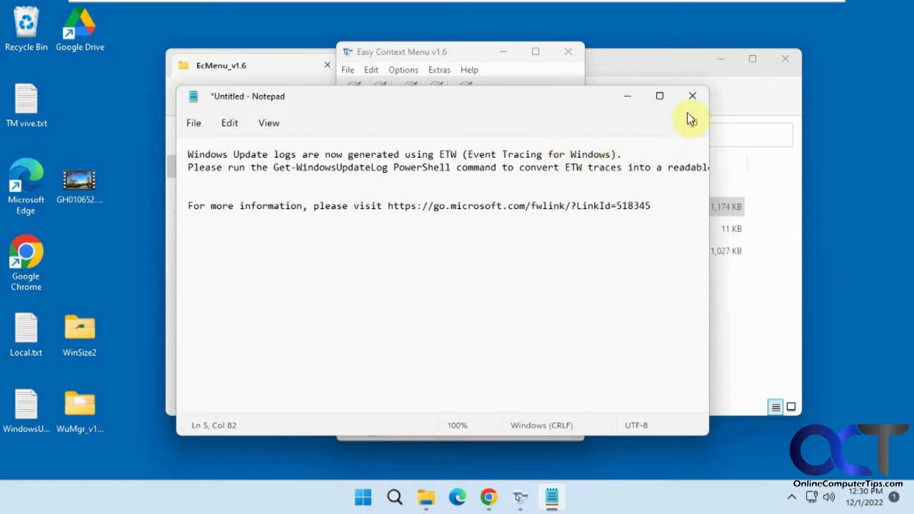
left_click(692, 96)
left_click(450, 301)
Step: Remove WindowsUpdate.log from the desktop using the Permanently Delete command and confirm the deletion
right_click(32, 413)
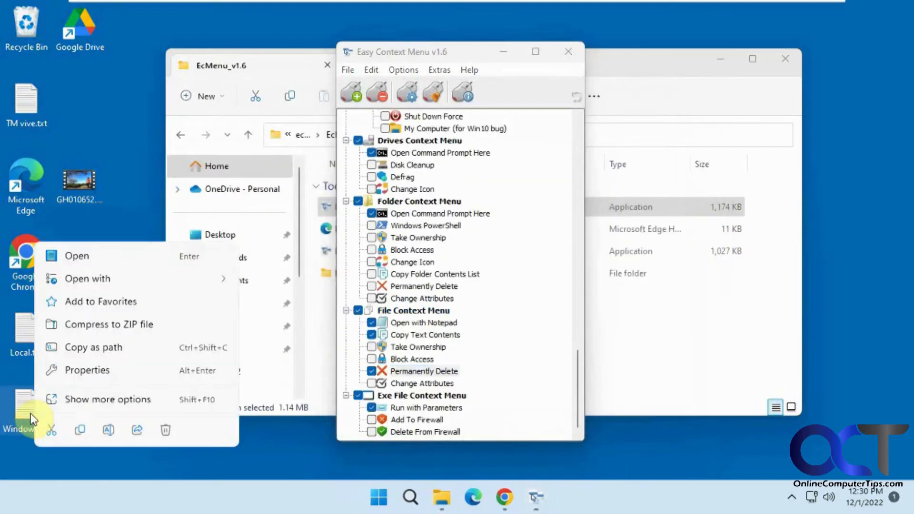
left_click(93, 401)
left_click(136, 124)
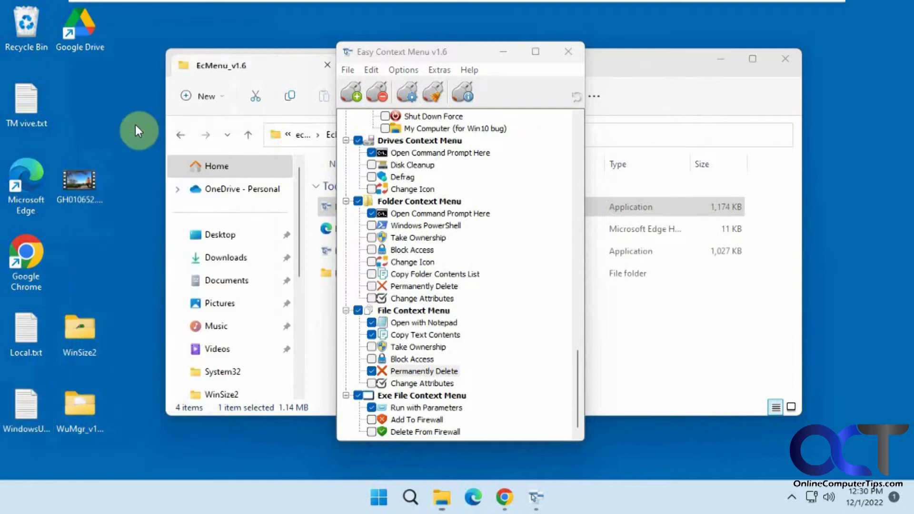
left_click(523, 303)
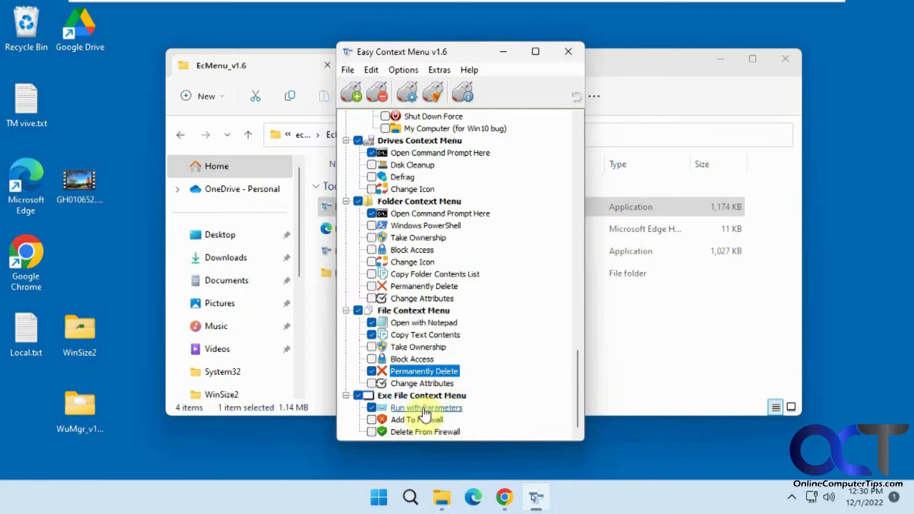
Step: View the Run with Parameters dialog for EcMenu_x64.exe in the EcMenu_v1.6 folder and cancel it
left_click(669, 372)
right_click(395, 205)
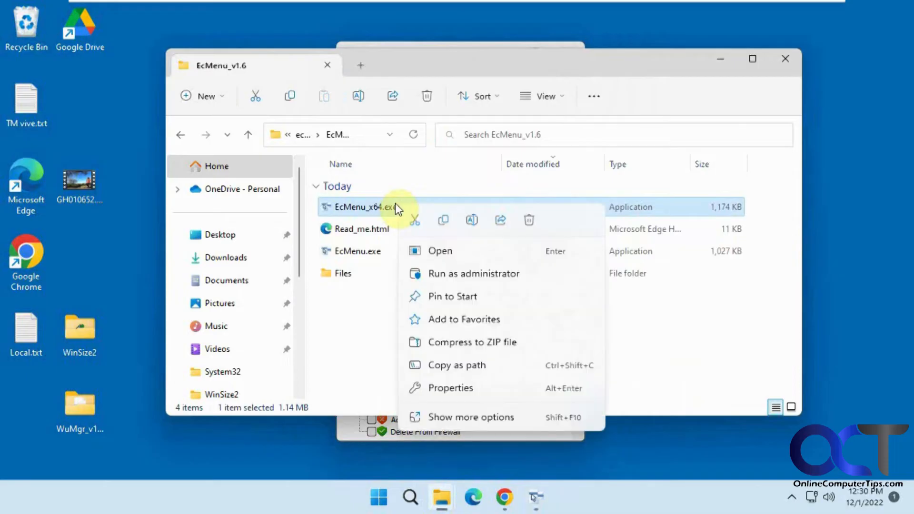
left_click(471, 417)
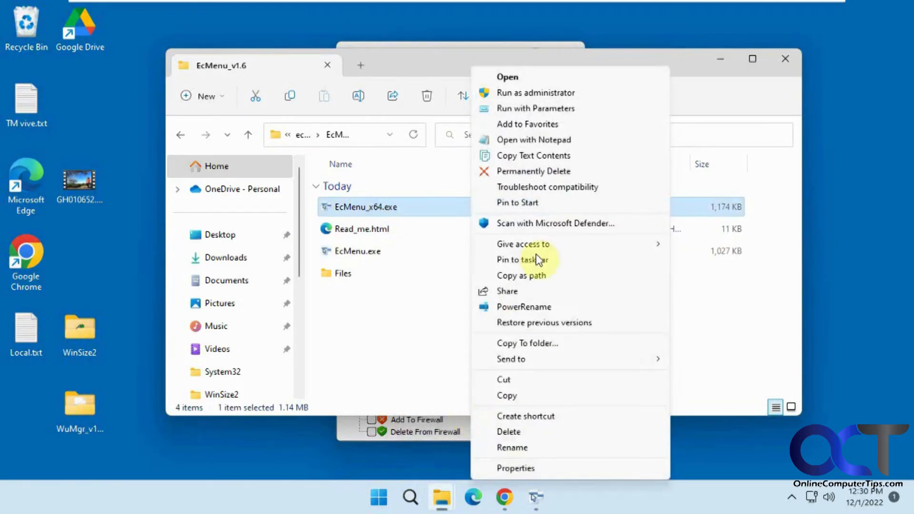
left_click(542, 108)
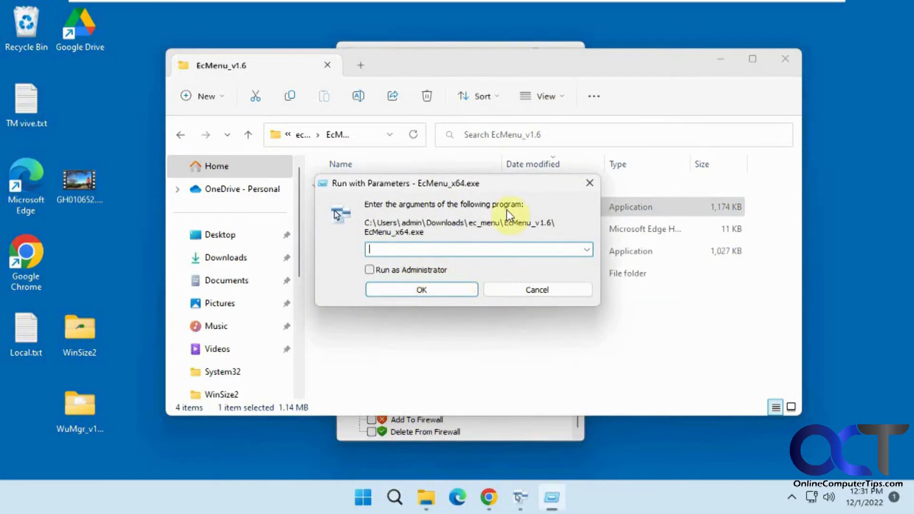
left_click(536, 289)
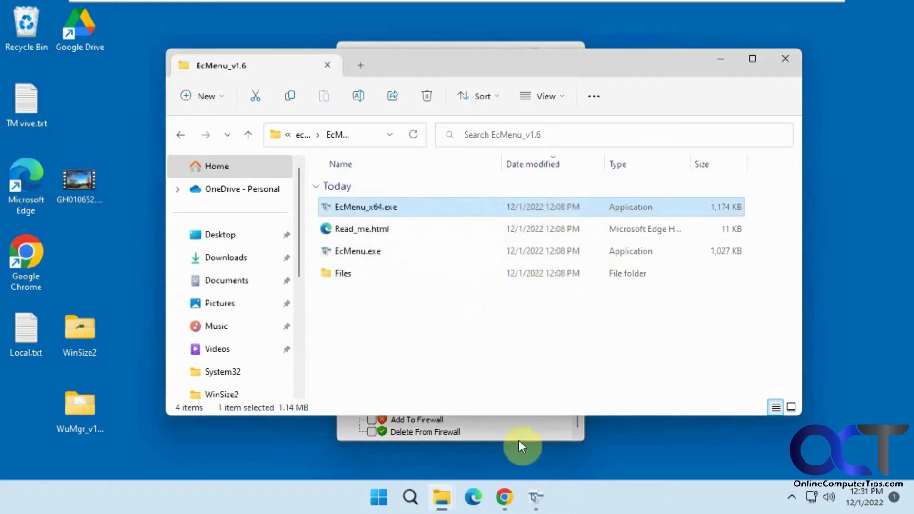
Step: Switch back to Easy Context Menu and examine the Fix Print Spooler entry's settings in the List Editor
left_click(520, 497)
left_click_drag(582, 370, 578, 129)
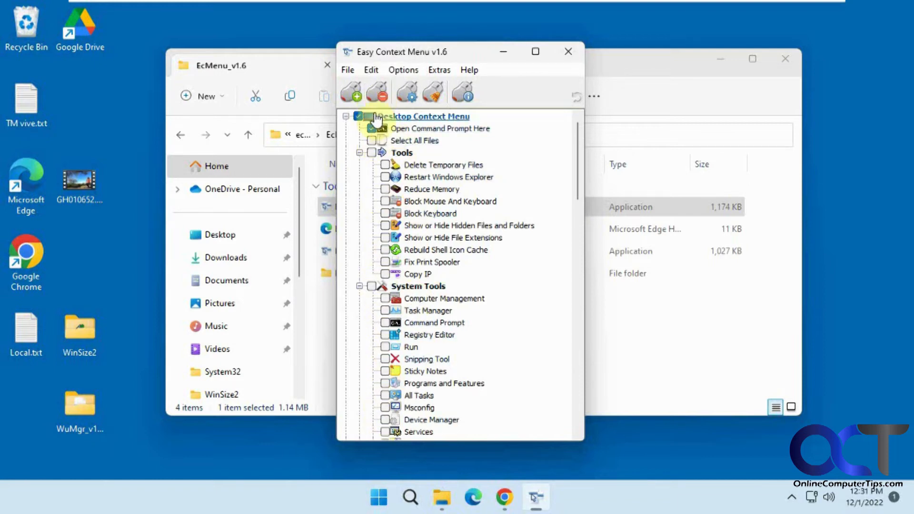
left_click(348, 70)
mouse_move(403, 69)
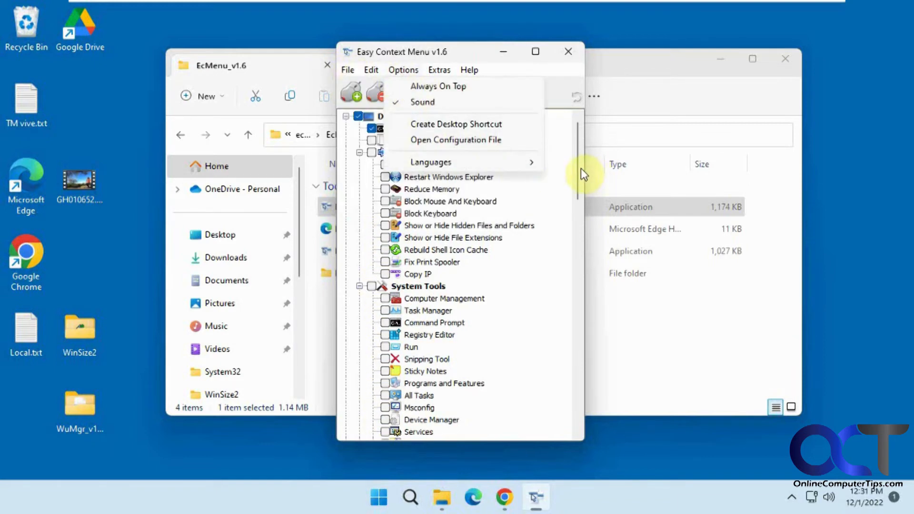
left_click(576, 168)
left_click(408, 92)
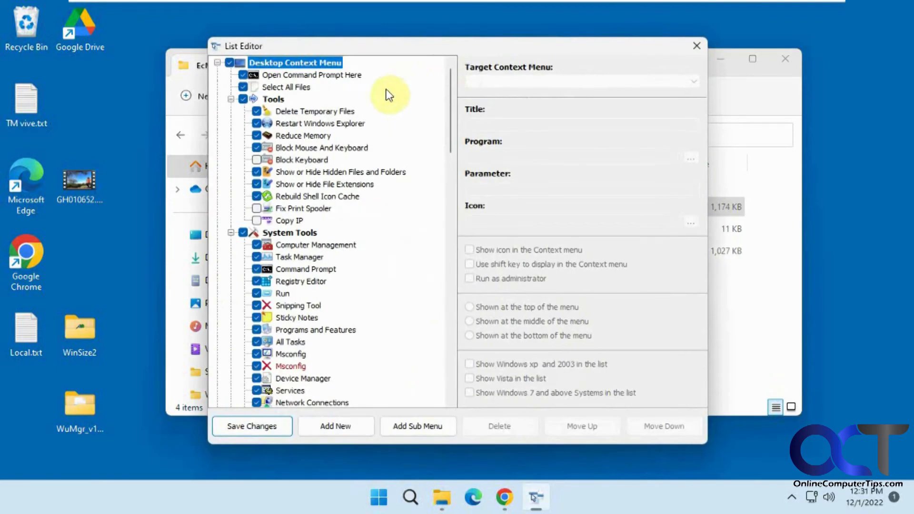
left_click(308, 209)
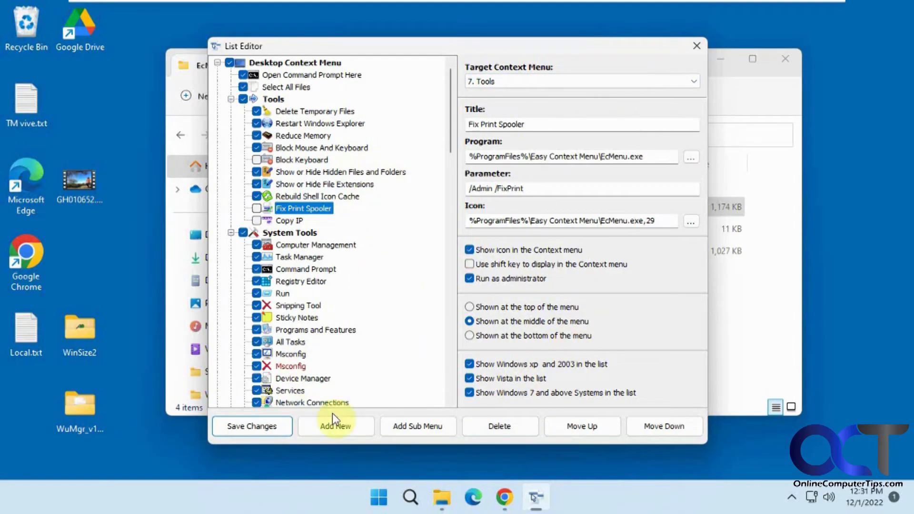
Step: View the program file chooser for adding a new list entry, cancel it, and close the List Editor without saving
left_click(346, 426)
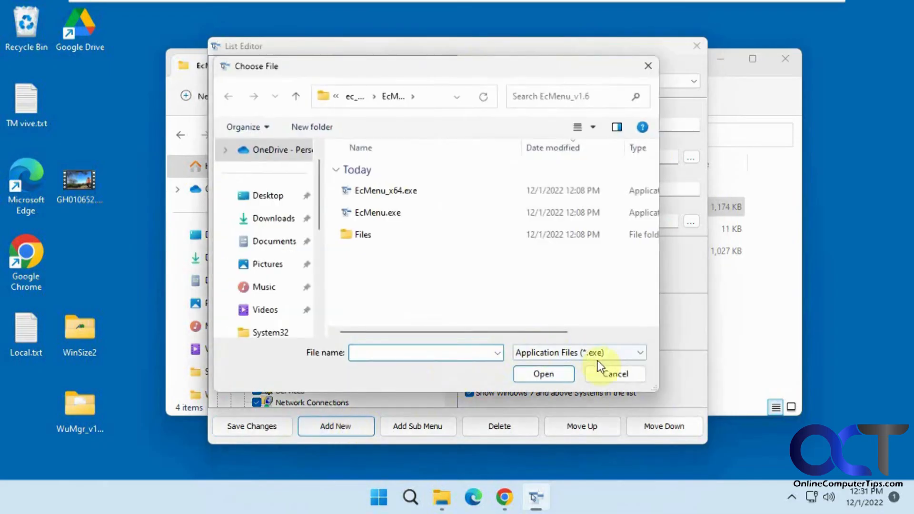
left_click(615, 371)
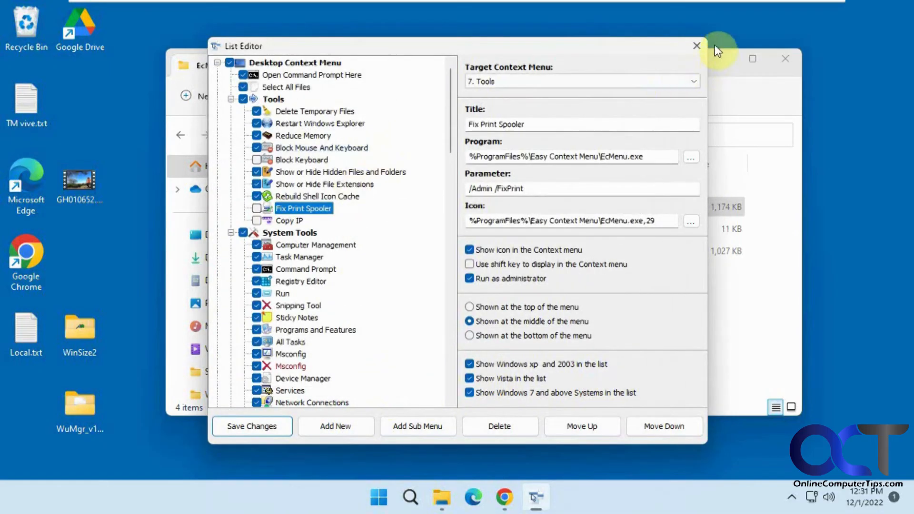
left_click(697, 46)
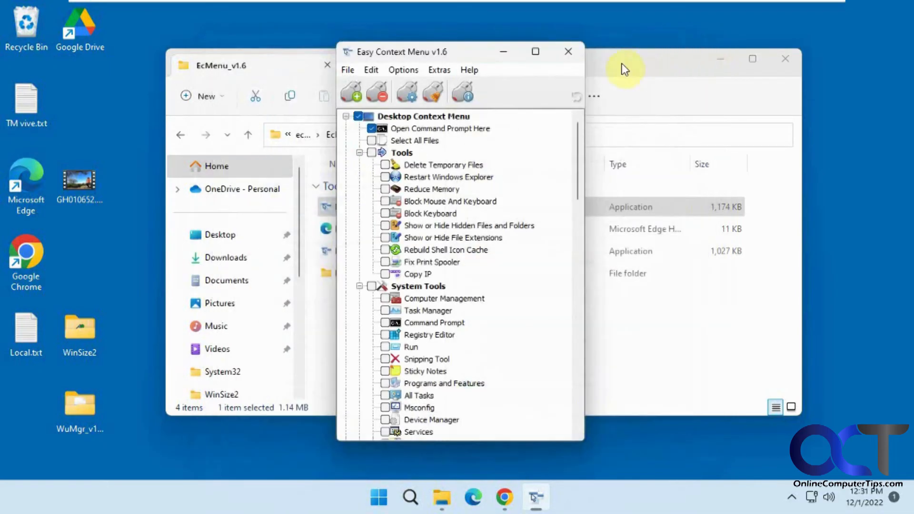
Step: Inspect the registry key of the Directory entry Open Command Prompt Here from the ContextMenu Cleaner, and close Registry Editor and the cleaner
left_click(433, 93)
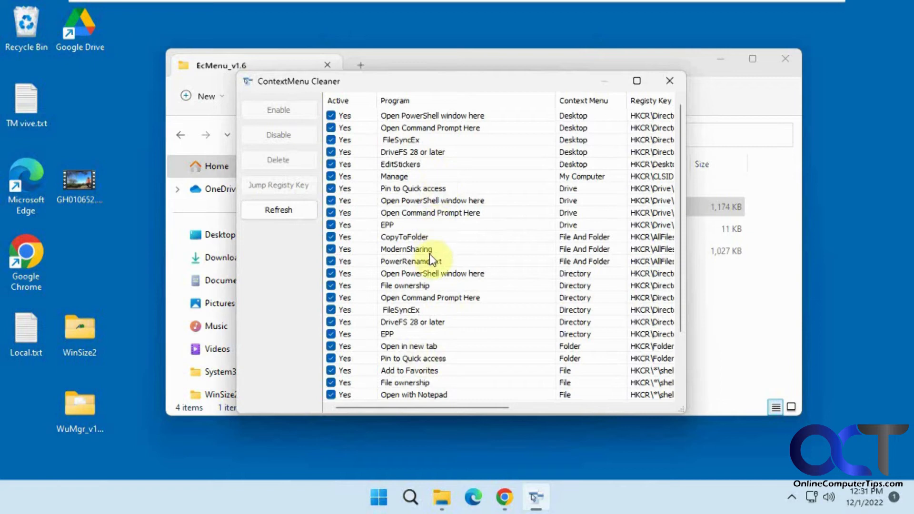
left_click(435, 296)
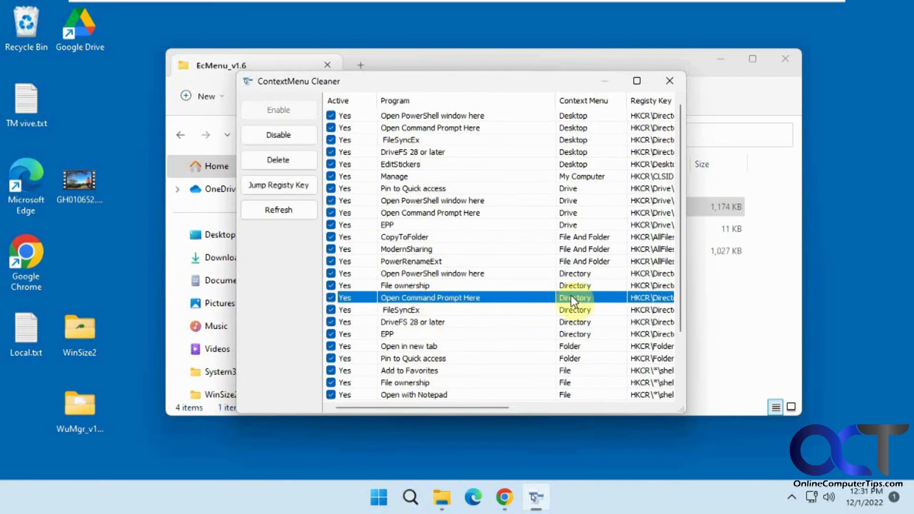
left_click(299, 186)
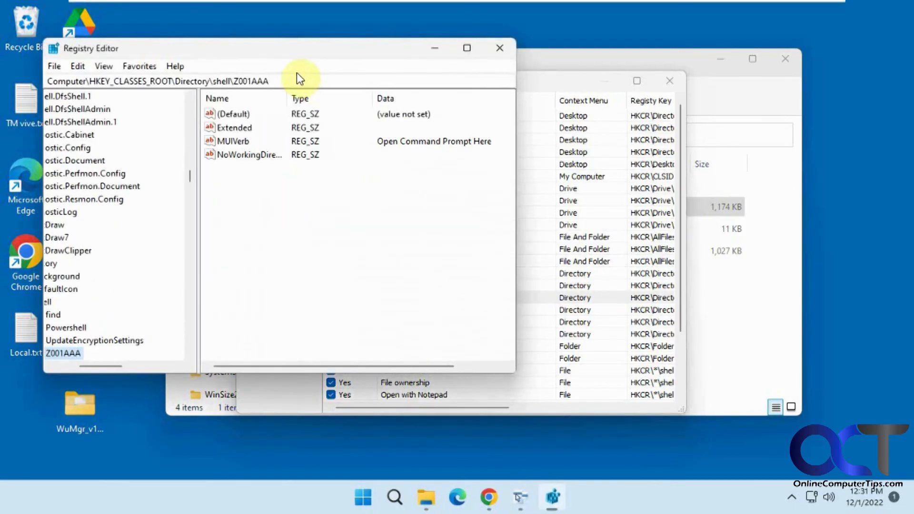
left_click(499, 48)
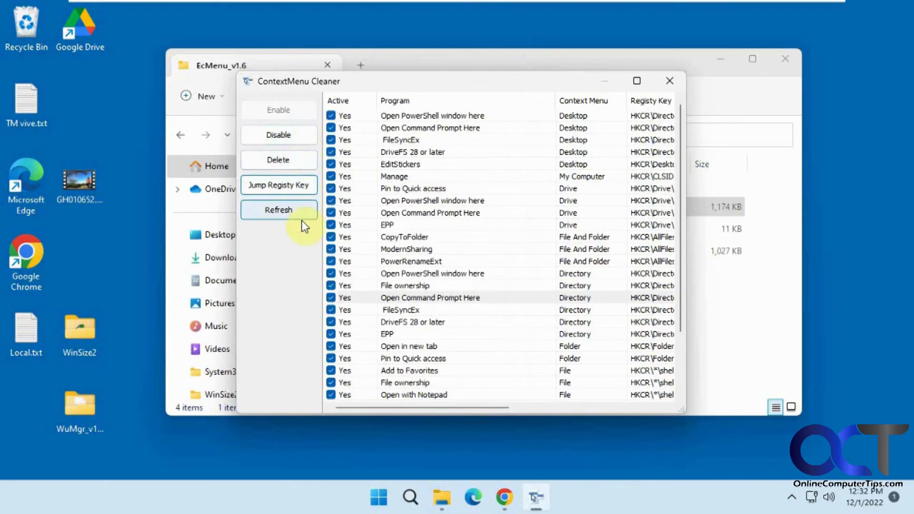
left_click(669, 80)
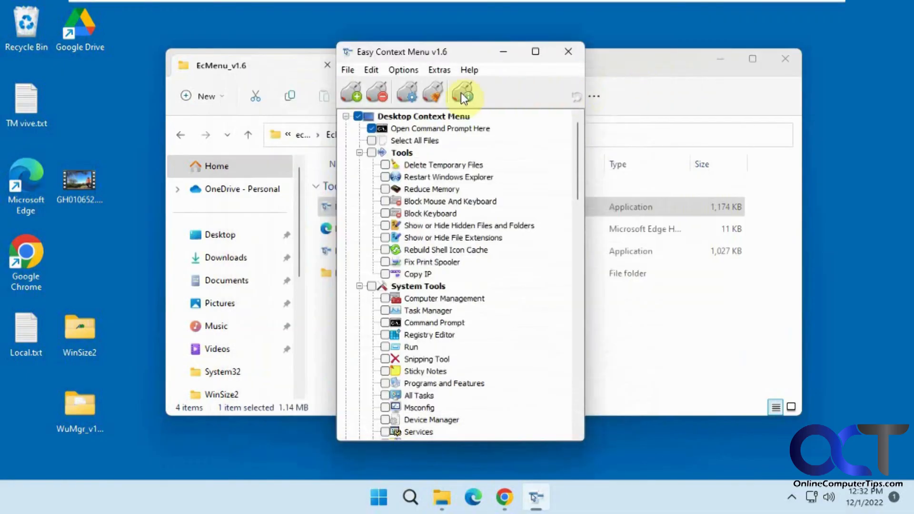
left_click(407, 70)
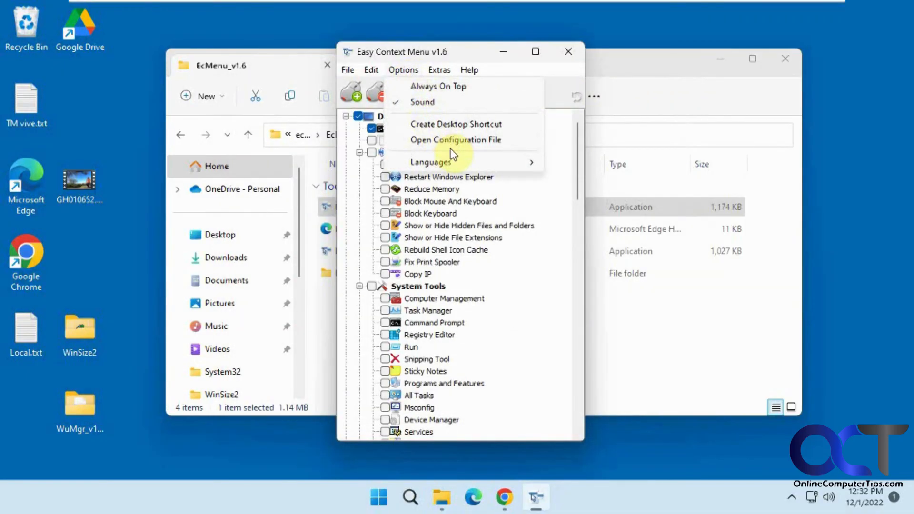
mouse_move(435, 72)
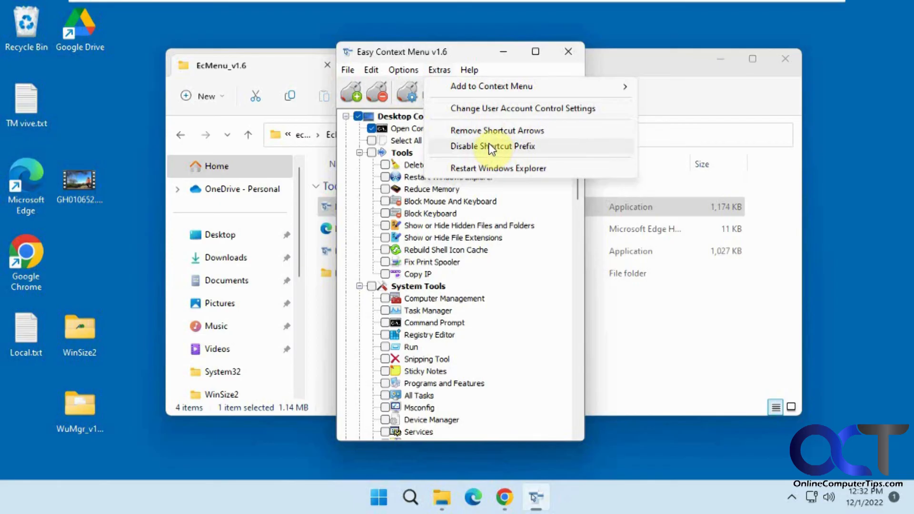
left_click(458, 49)
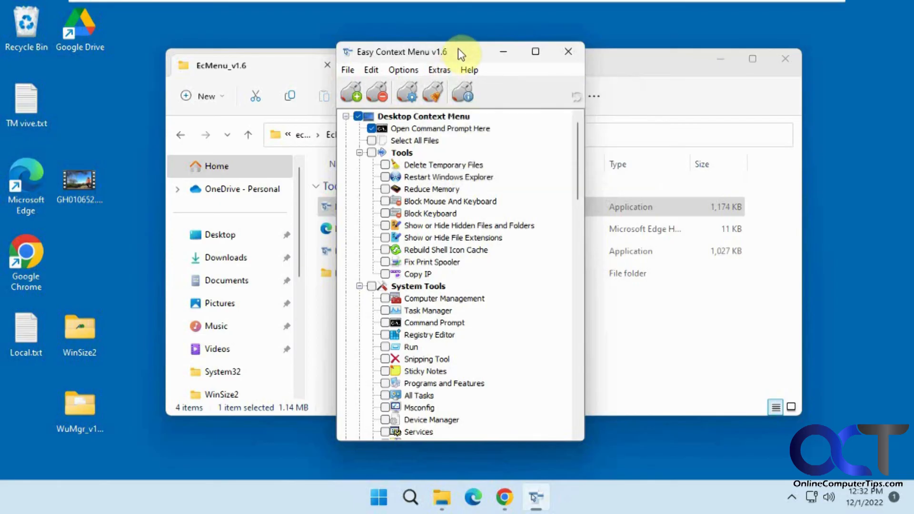